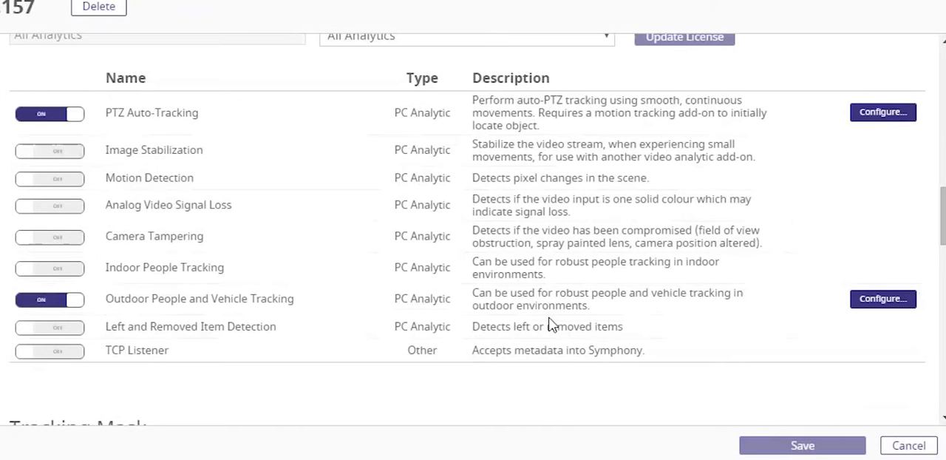
- Open the configuration of the Outdoor People and Vehicle Tracking add-on and review its processing mask
click(880, 299)
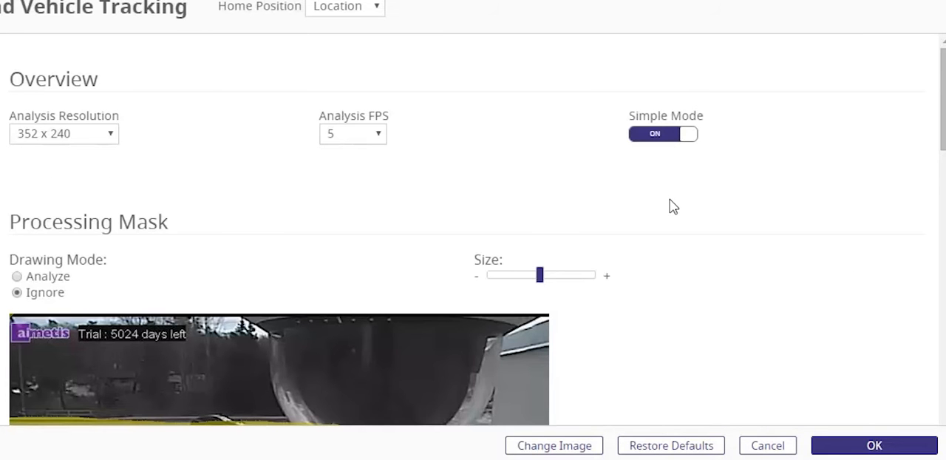
scroll(670, 199, down, 2)
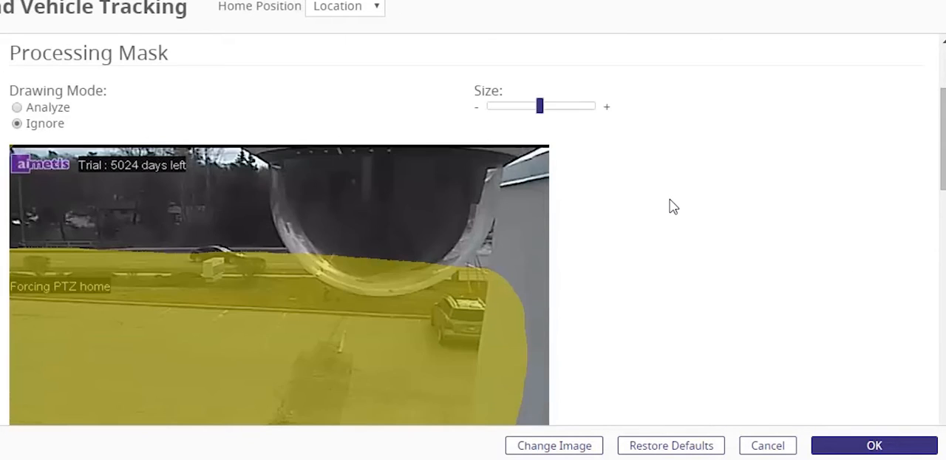
scroll(670, 199, down, 1)
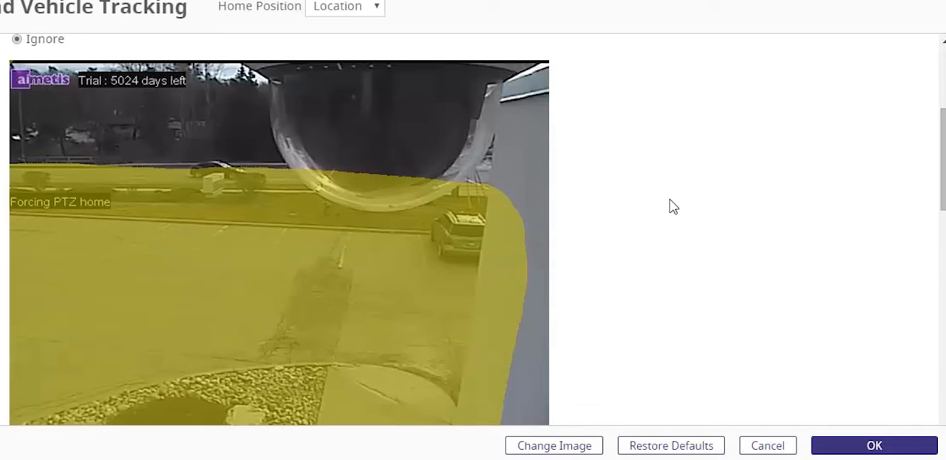
scroll(670, 199, down, 1)
scroll(669, 199, up, 1)
scroll(670, 199, down, 6)
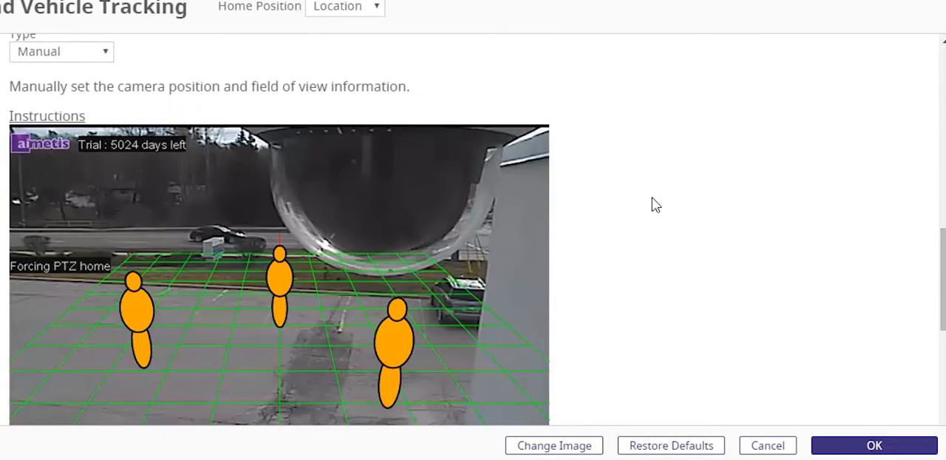
- Reposition the three perspective figures: one beside the parked vehicle, one on the foreground walkway, and one near the sign by the road
scroll(573, 185, down, 2)
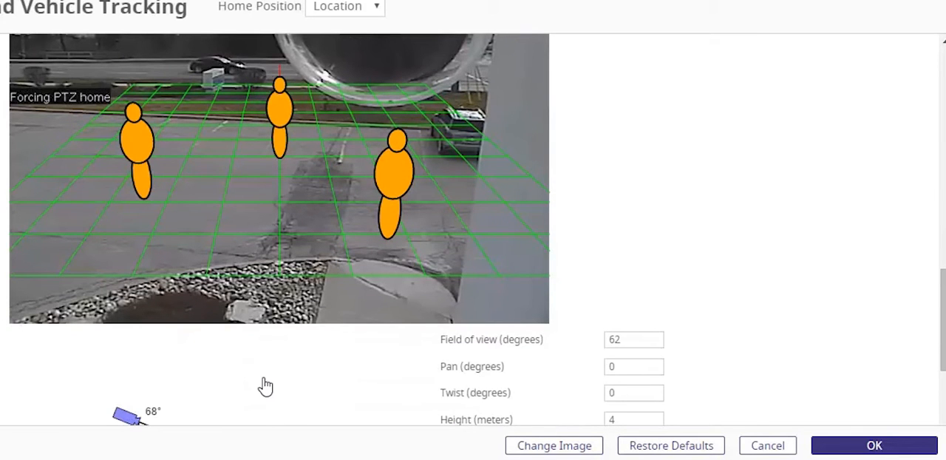
scroll(252, 373, down, 1)
scroll(250, 366, up, 1)
drag(395, 161, 434, 69)
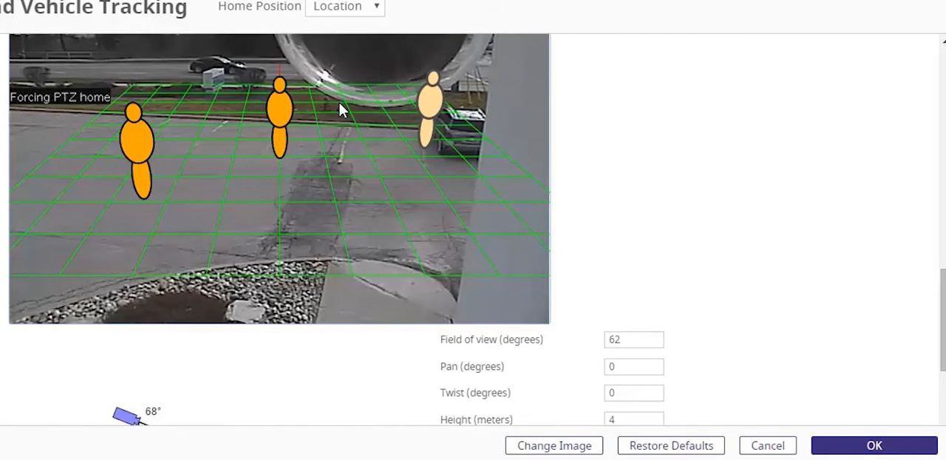
drag(285, 103, 362, 198)
drag(137, 141, 194, 41)
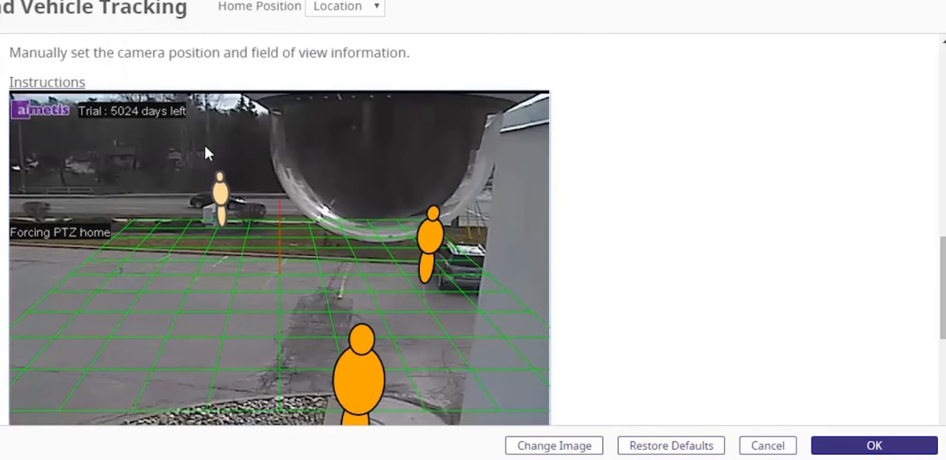
drag(217, 185, 207, 173)
- Adjust the camera in the perspective diagram to a 52-degree field of view, 4.29 m height and 18 m distance, and accept the configuration
scroll(636, 242, down, 1)
scroll(635, 243, down, 1)
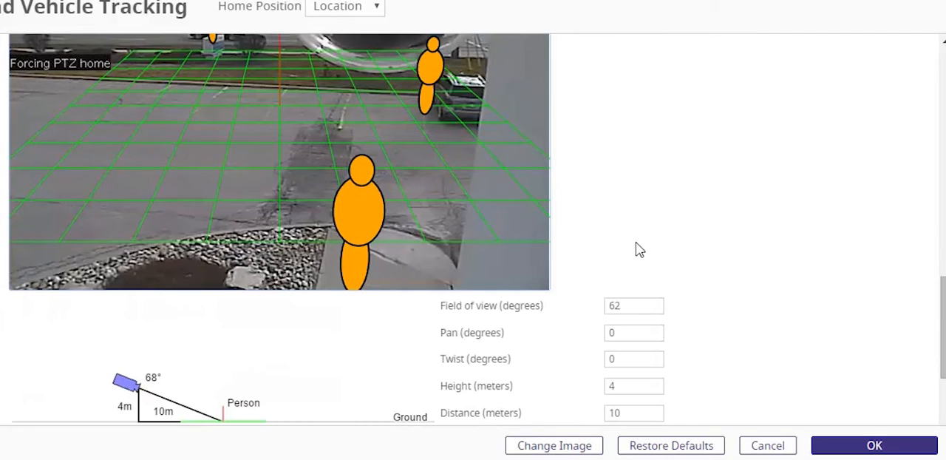
drag(126, 387, 83, 394)
scroll(152, 377, up, 1)
scroll(641, 268, down, 1)
scroll(601, 195, up, 1)
scroll(600, 195, down, 1)
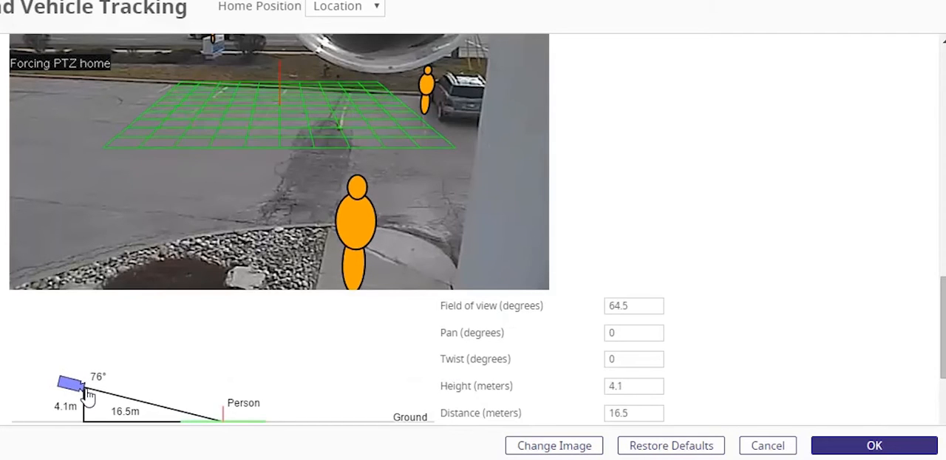
scroll(145, 378, up, 1)
scroll(146, 381, down, 1)
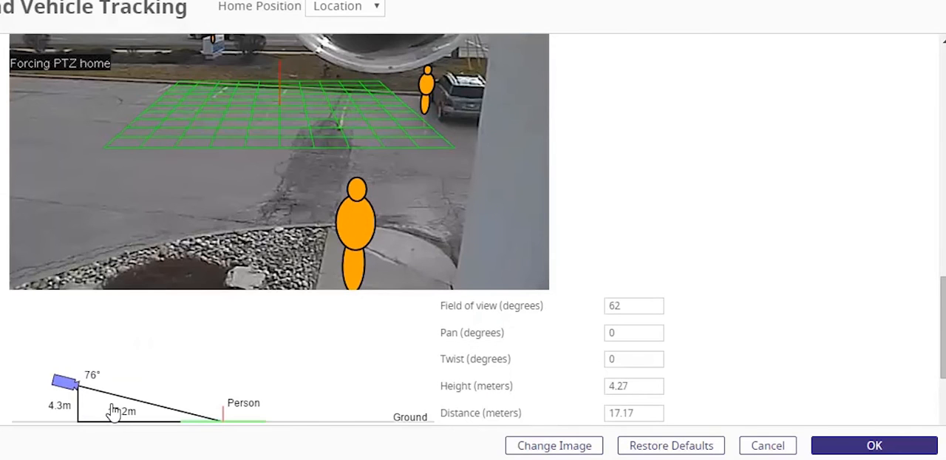
drag(67, 392, 93, 400)
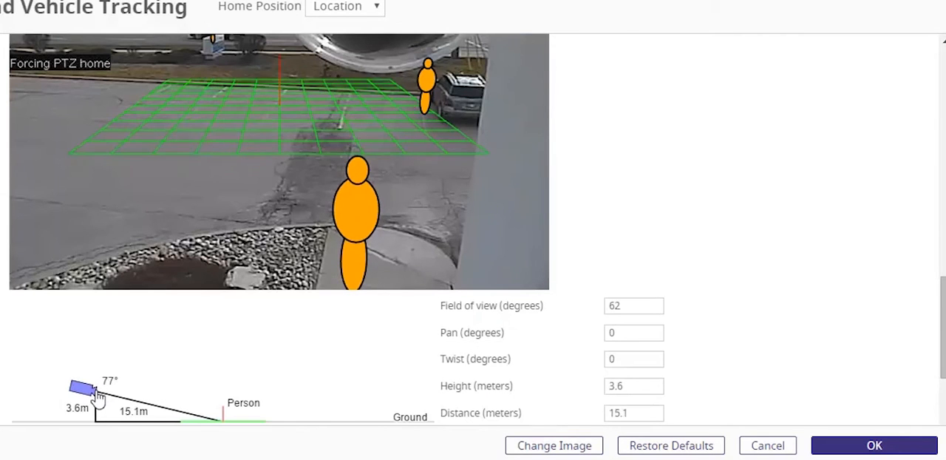
scroll(154, 342, up, 1)
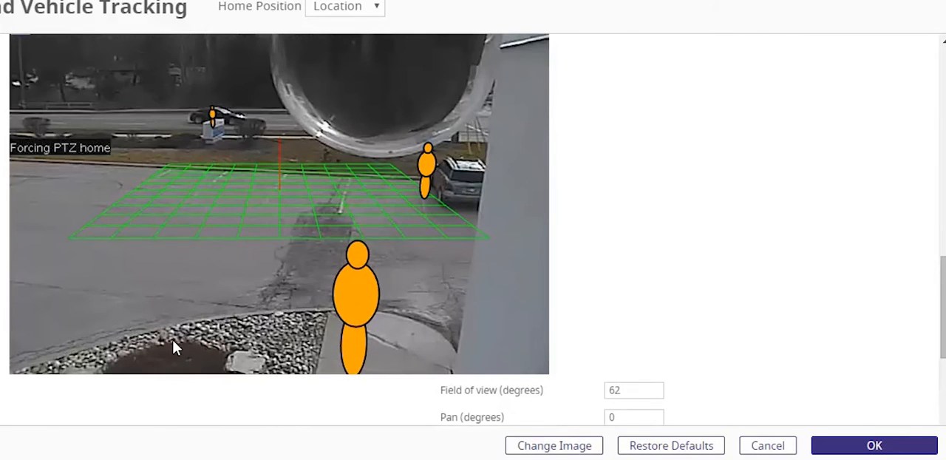
drag(172, 340, 152, 362)
scroll(176, 324, up, 2)
scroll(176, 324, down, 2)
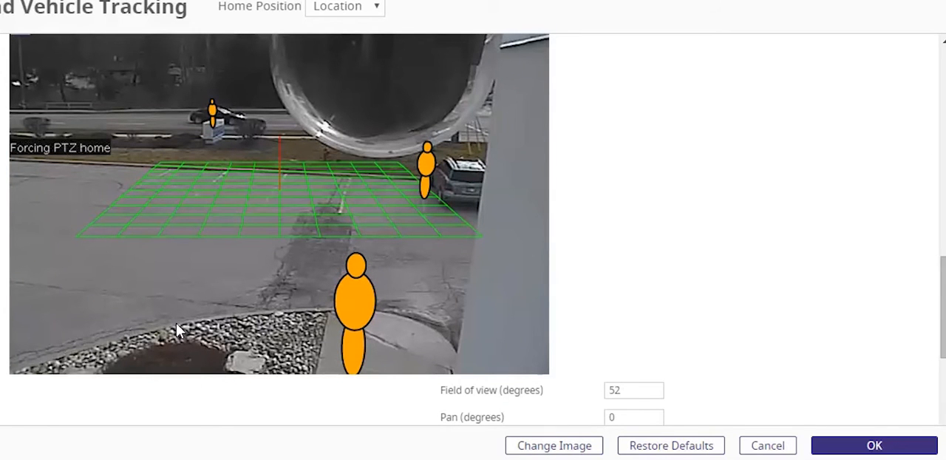
scroll(723, 332, down, 3)
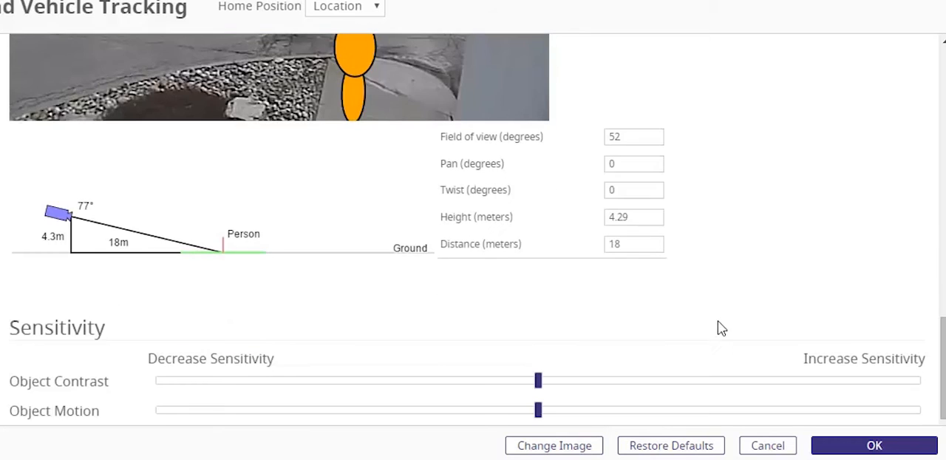
scroll(714, 315, down, 2)
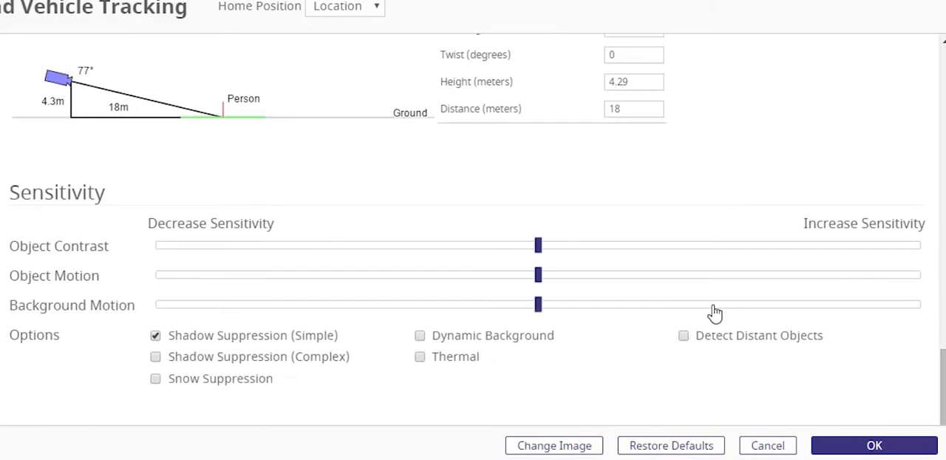
click(856, 447)
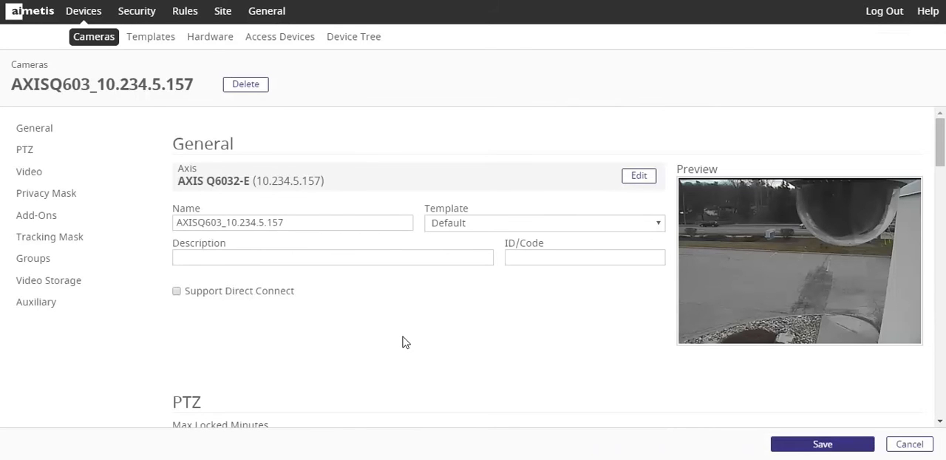
- Open the PTZ Auto-Tracking add-on's configuration, check its overview settings and accept them
scroll(405, 341, down, 5)
scroll(405, 341, down, 3)
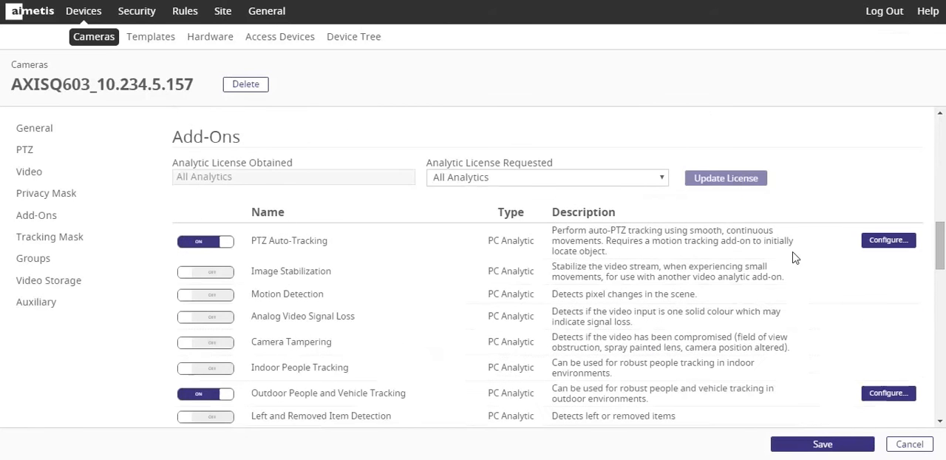
click(896, 240)
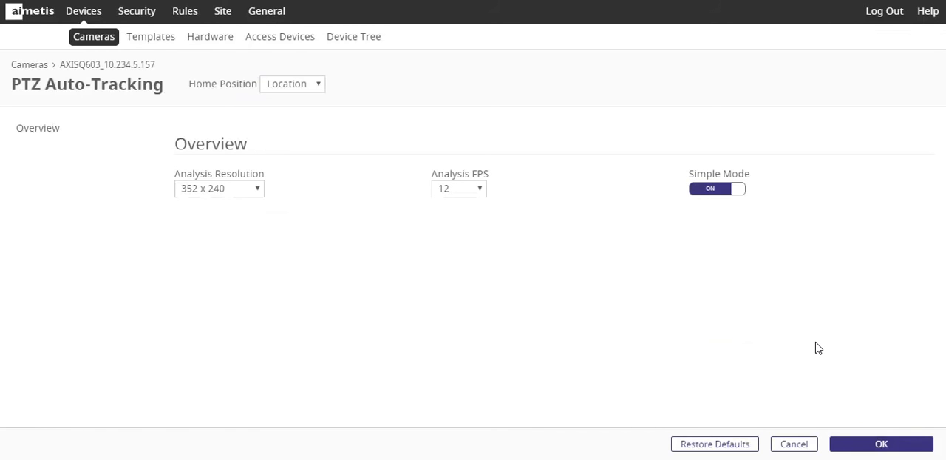
click(884, 445)
- Generate the PTZ image for the camera's tracking mask
scroll(513, 306, down, 2)
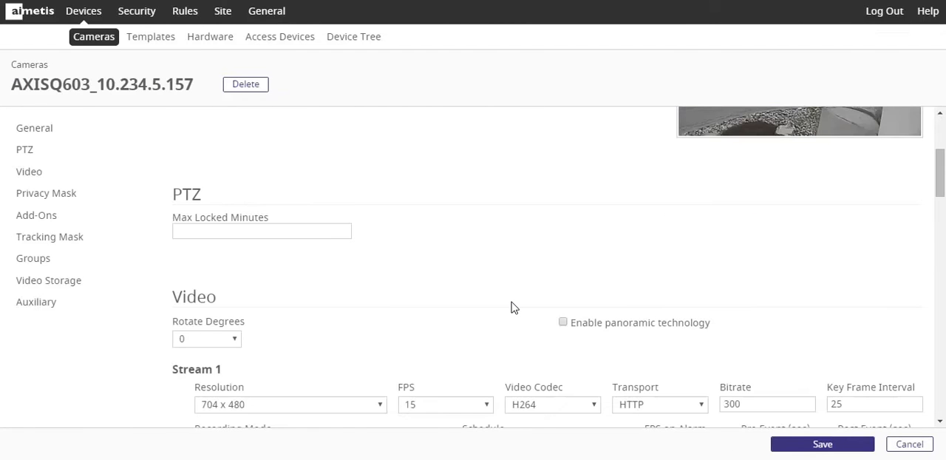
scroll(513, 307, down, 3)
scroll(763, 378, down, 10)
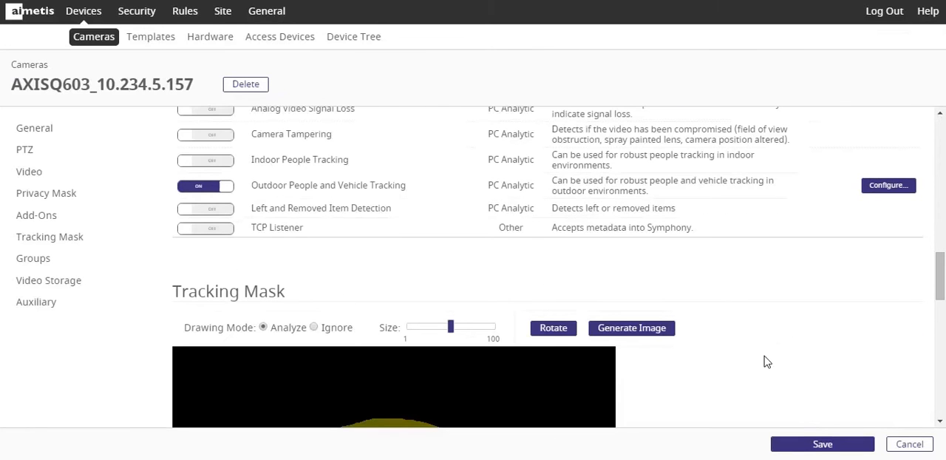
scroll(766, 355, down, 3)
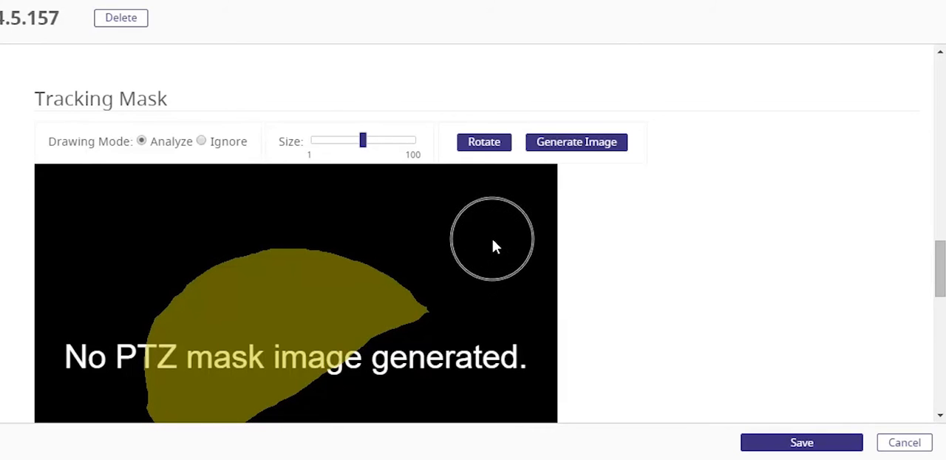
click(574, 143)
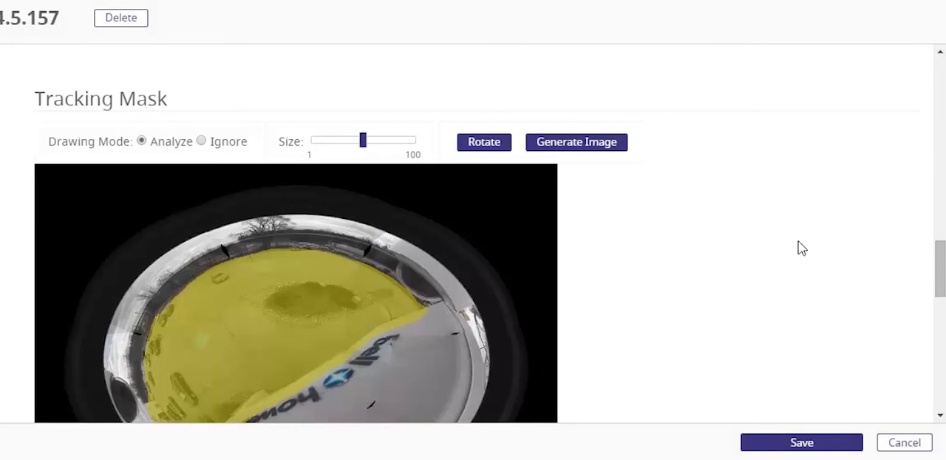
- Check the mask's coverage on the generated image and save the camera's settings
scroll(802, 248, down, 1)
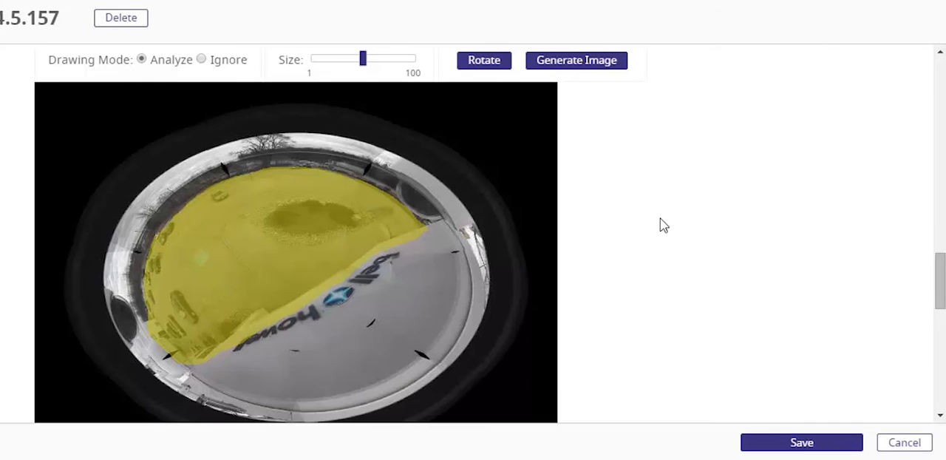
scroll(788, 387, down, 10)
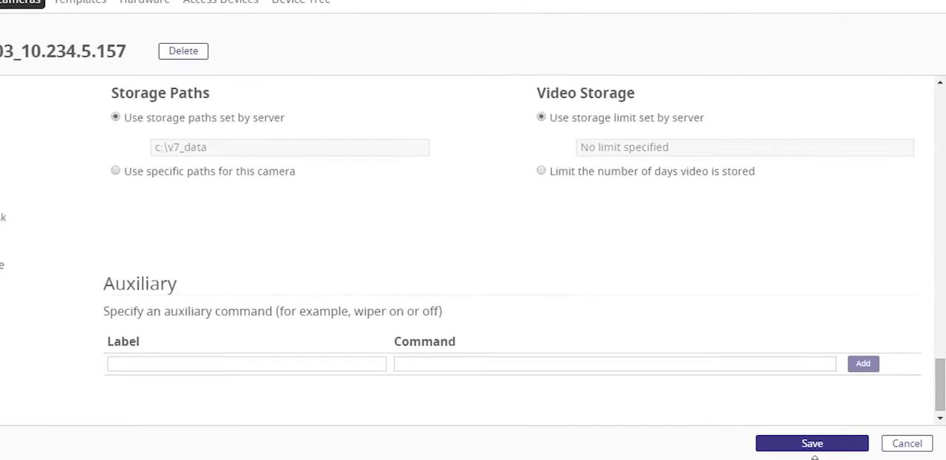
click(814, 445)
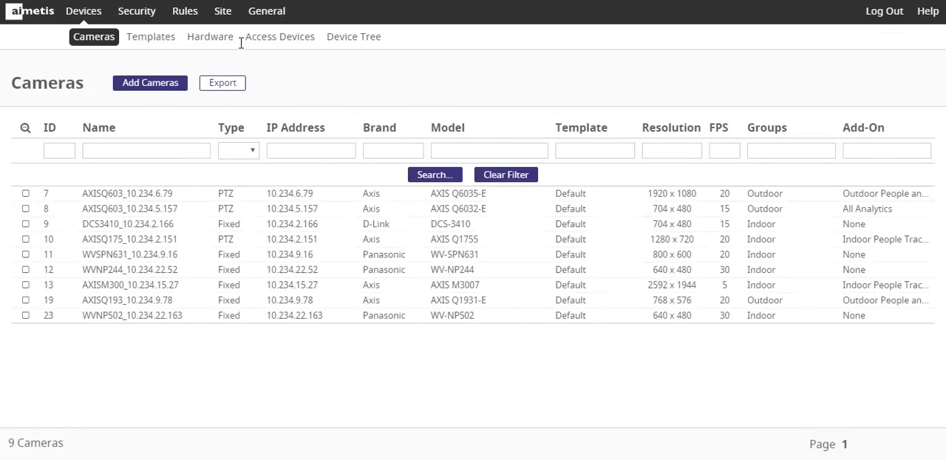
- Open the Detect & Track Objects rule from the list of rules
click(195, 22)
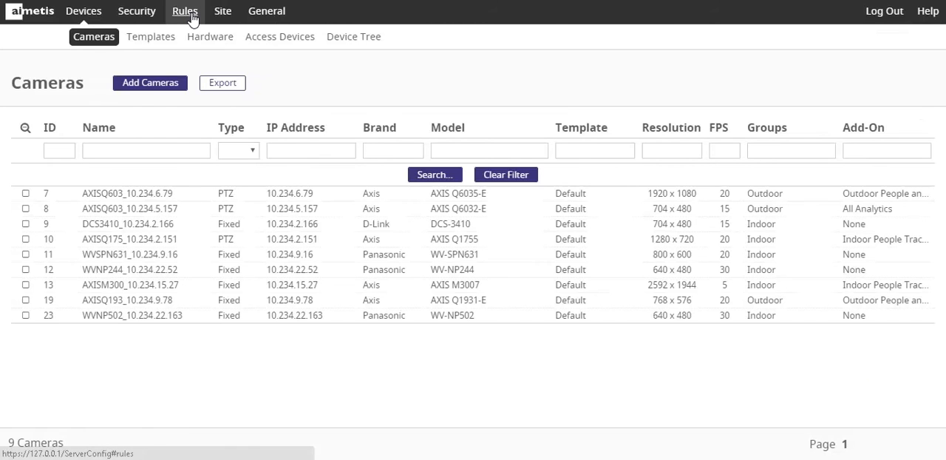
click(192, 18)
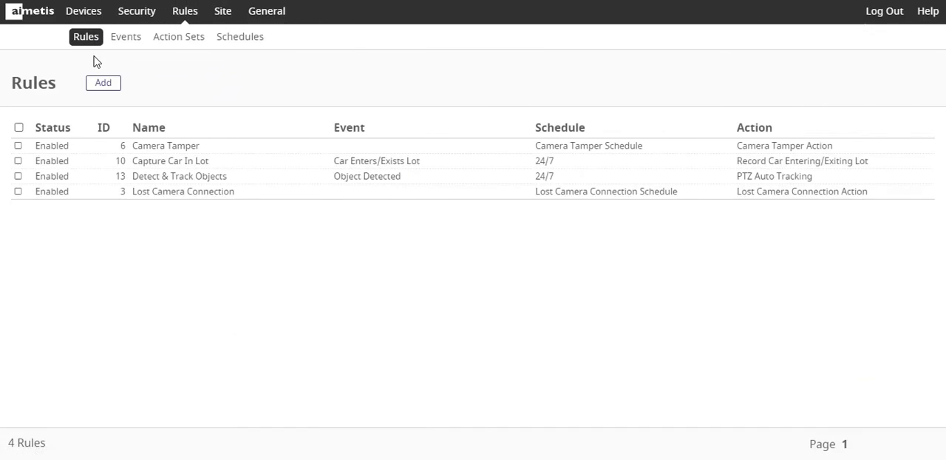
double_click(169, 185)
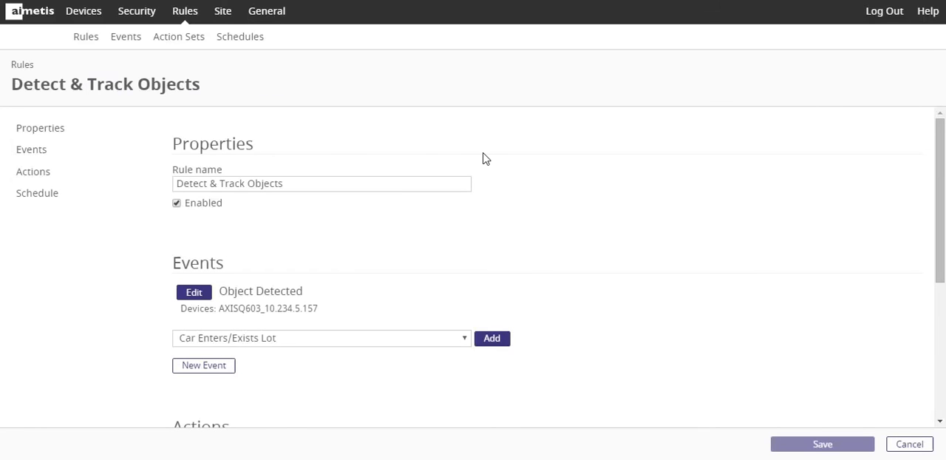
- Open the rule's Object Detected event and review its video engine, object classes, behavior and mask
scroll(482, 156, down, 1)
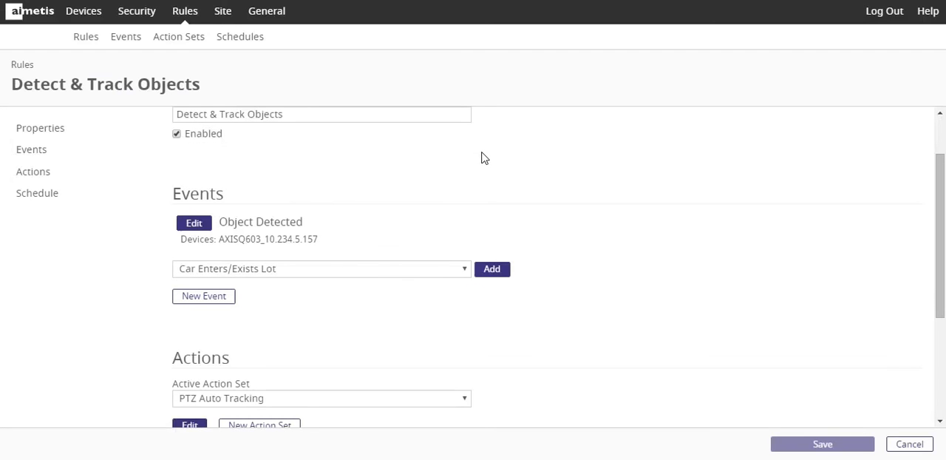
click(193, 223)
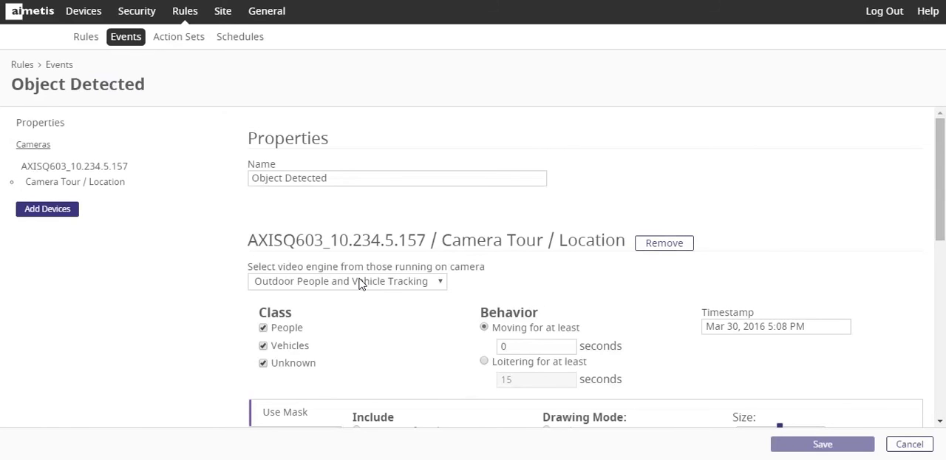
scroll(360, 284, down, 2)
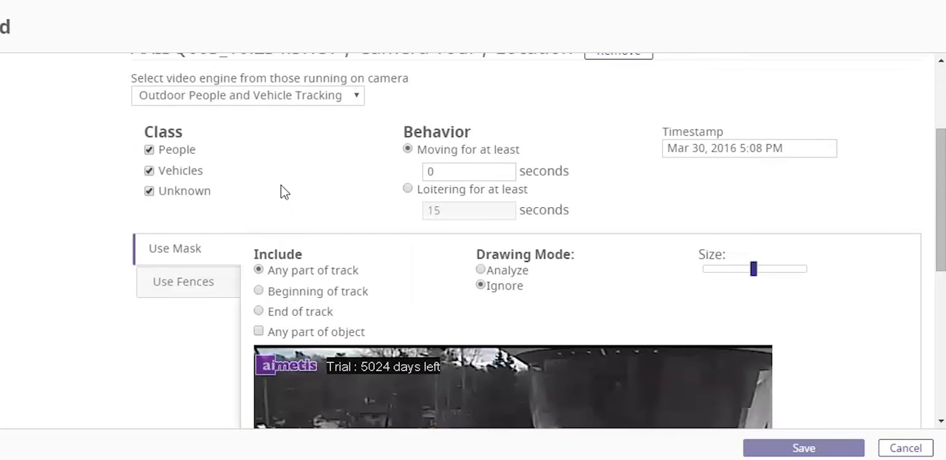
scroll(281, 190, down, 3)
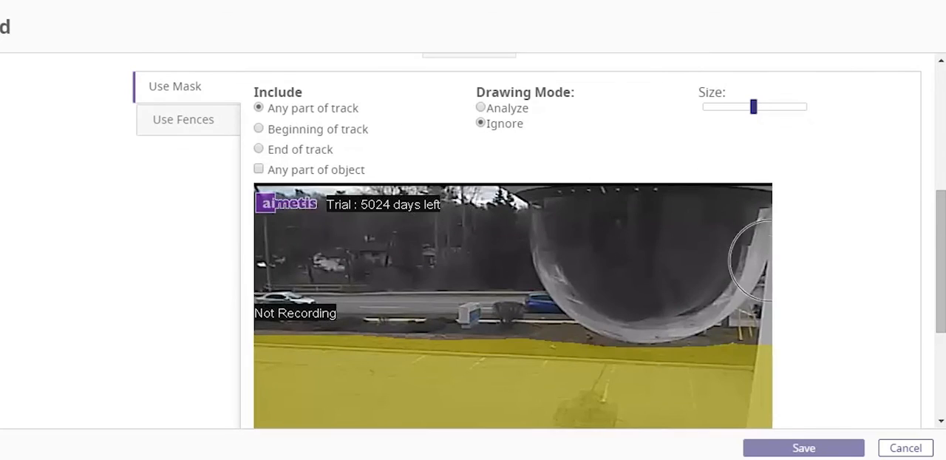
scroll(840, 326, down, 3)
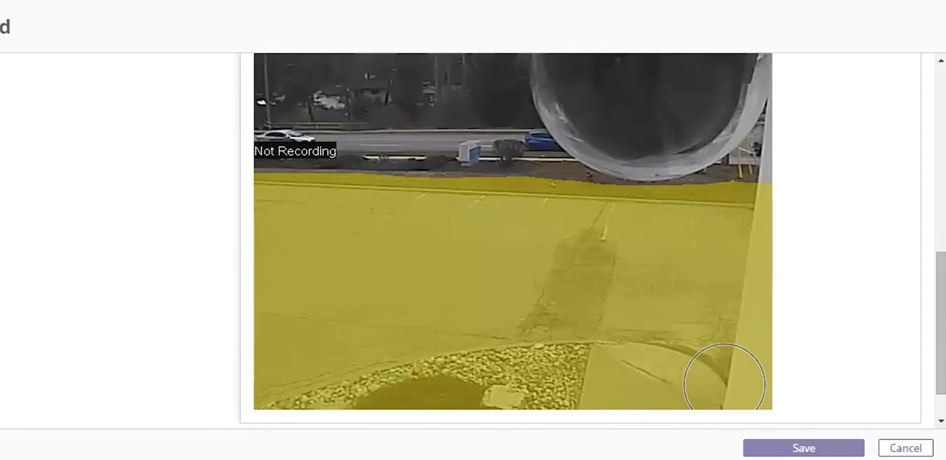
scroll(851, 304, down, 1)
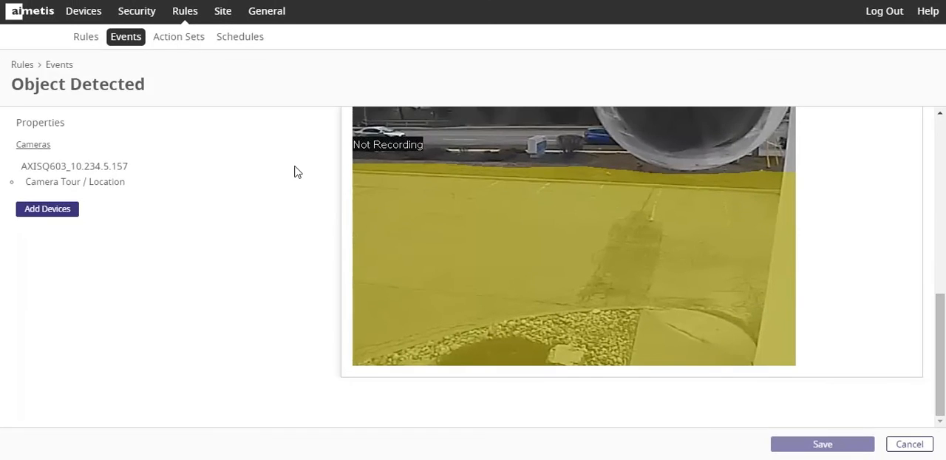
- Return to the Detect & Track Objects rule and open its PTZ Auto Tracking action set
click(179, 36)
click(86, 36)
click(66, 179)
click(150, 82)
scroll(277, 239, down, 5)
click(186, 235)
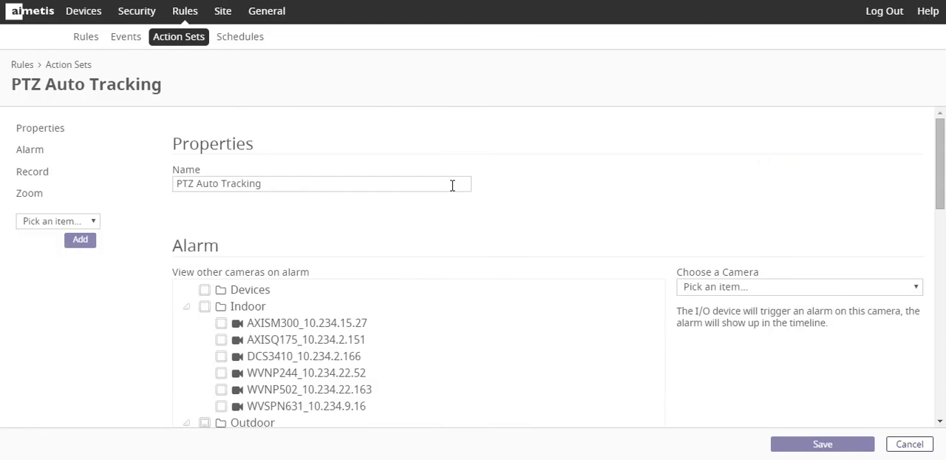
- Review the addable actions in the PTZ Auto Tracking action set and its Zoom section's Auto-tracking option
click(36, 221)
click(37, 221)
scroll(625, 185, down, 10)
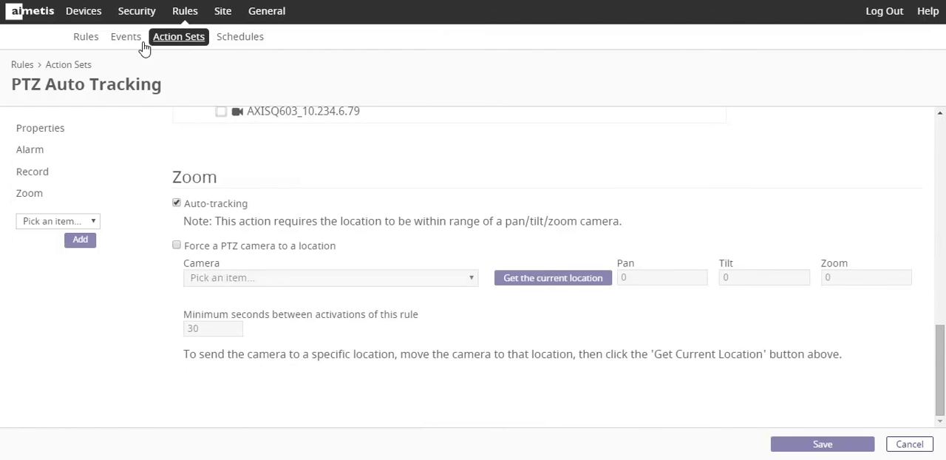
- Return to the Detect & Track Objects rule and open its active 24/7 schedule
click(92, 38)
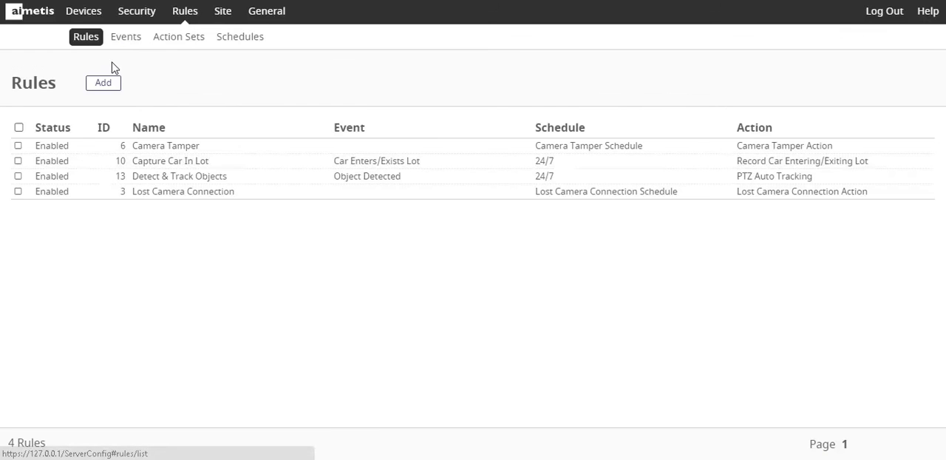
click(176, 177)
scroll(411, 272, down, 4)
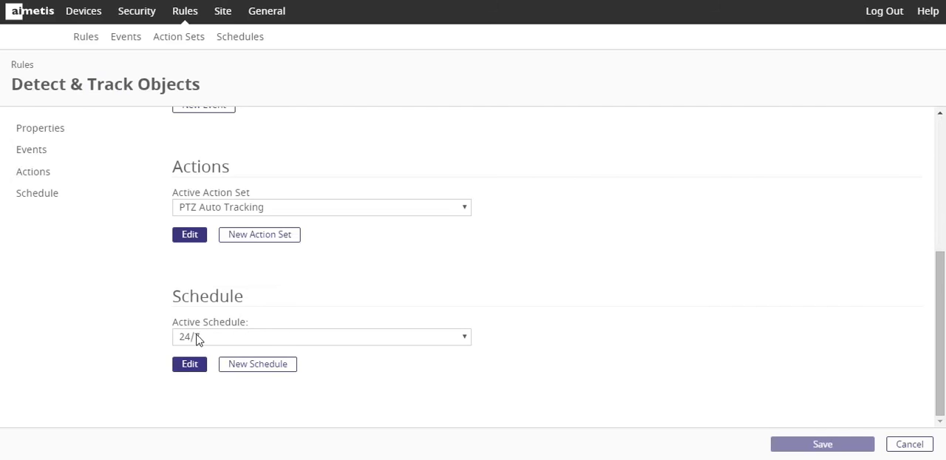
click(190, 365)
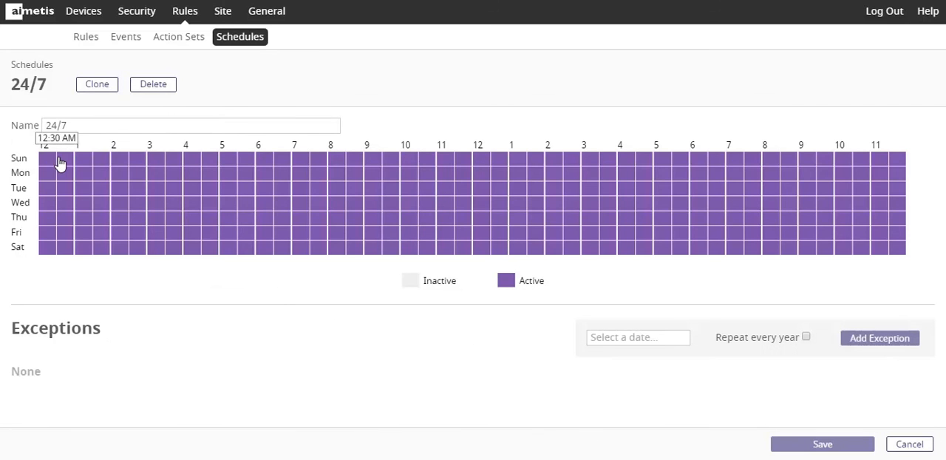
- Try toggling blocks of hours on the 24/7 schedule's weekly grid, and return to the list of rules without saving
drag(178, 175, 356, 236)
drag(419, 235, 260, 184)
drag(156, 175, 250, 244)
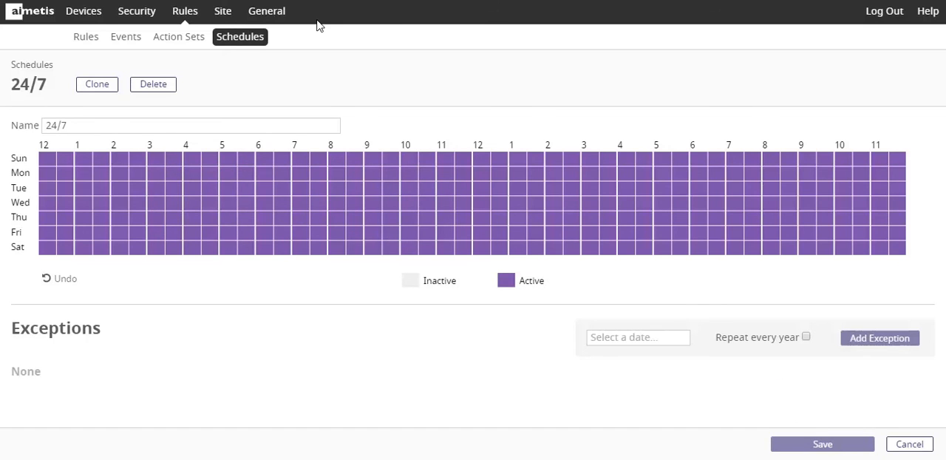
click(97, 42)
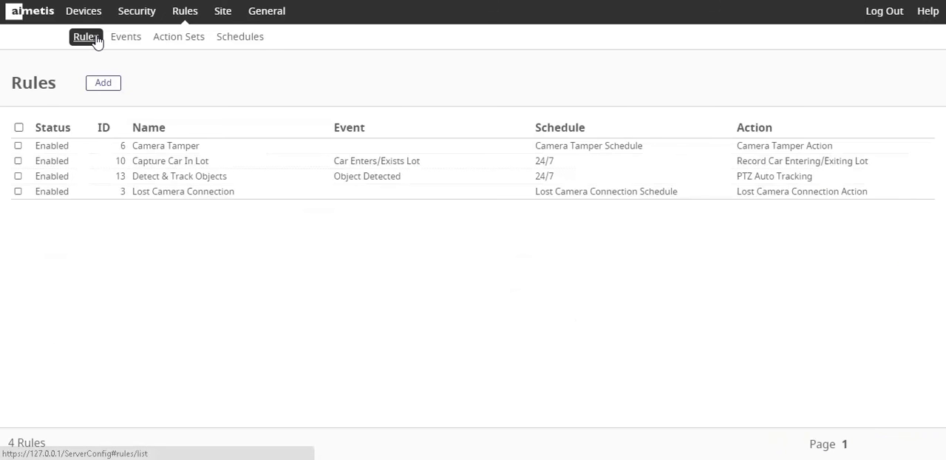